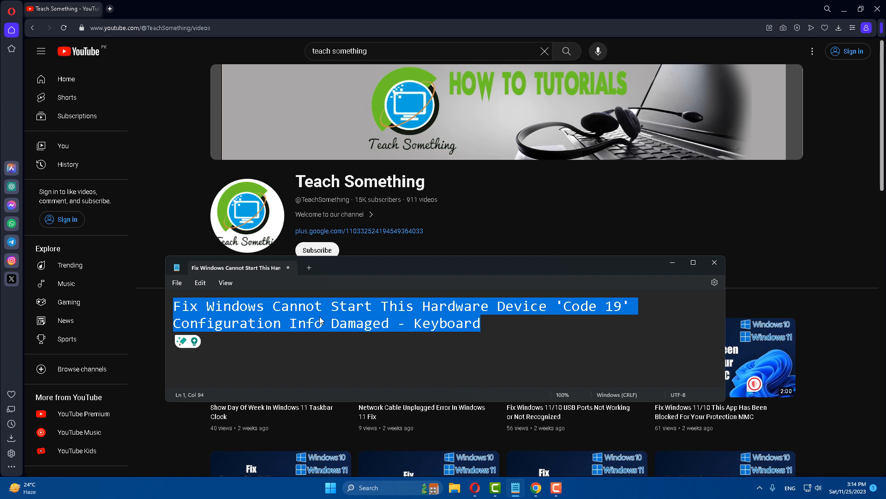
Minimize the Notepad note, turn on the on-screen keyboard in the Windows Accessibility keyboard settings, and close Settings
left_click(323, 320)
left_click(672, 263)
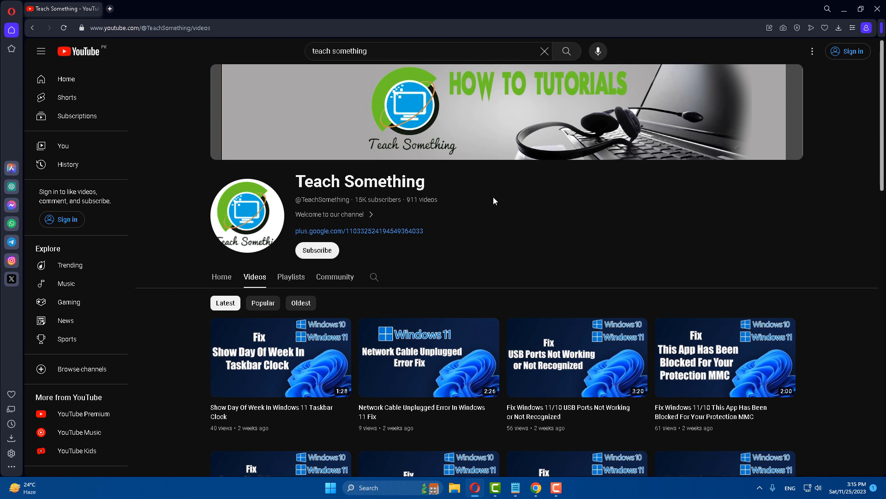
left_click(331, 487)
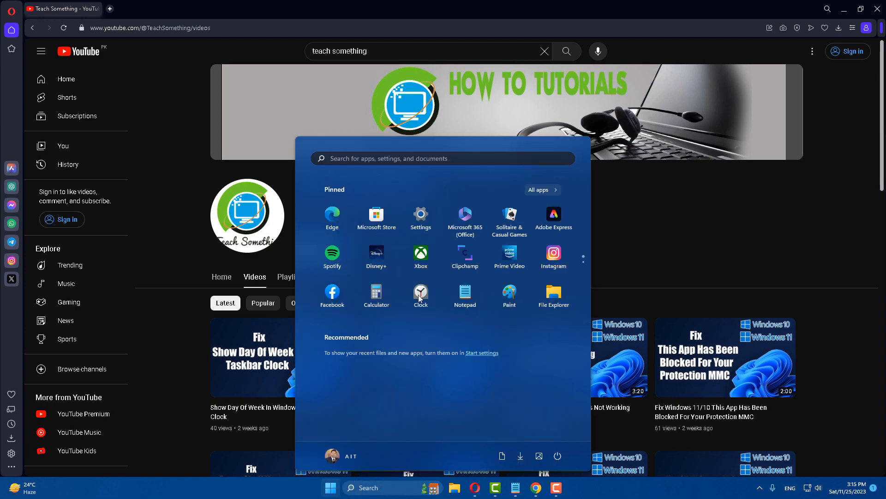
left_click(426, 224)
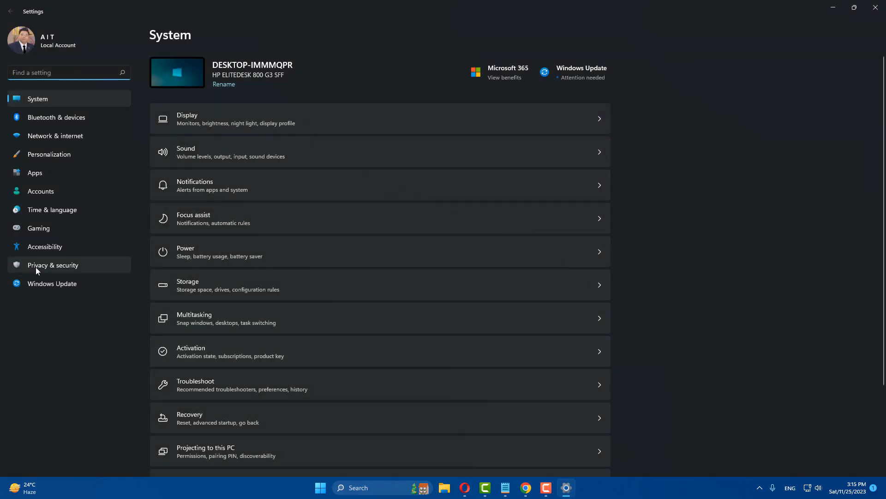
left_click(51, 246)
scroll(229, 399, "down", 3)
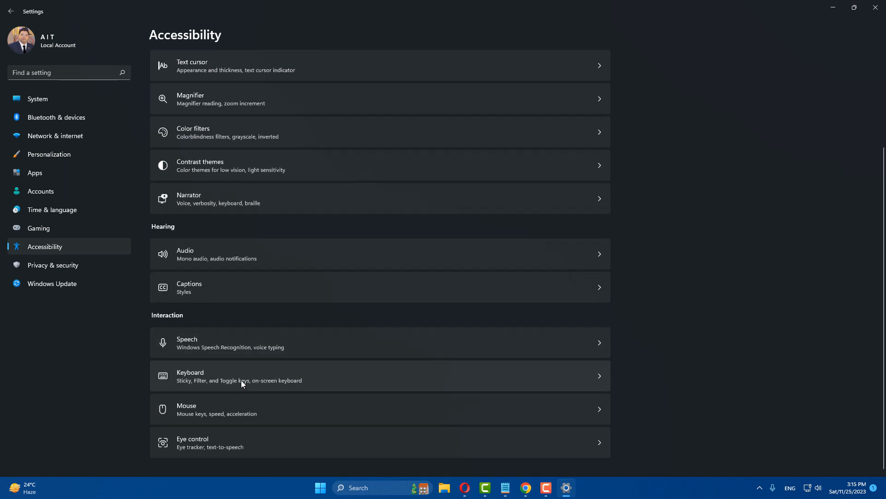
left_click(205, 379)
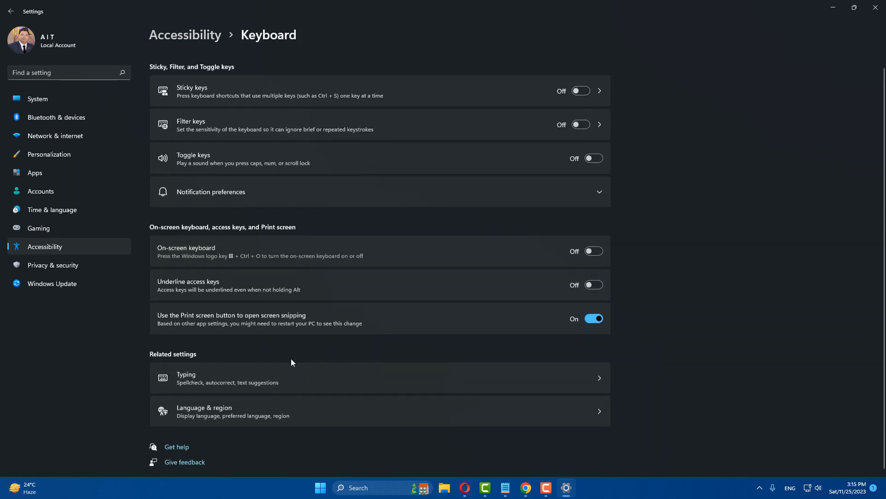
scroll(290, 358, "down", 3)
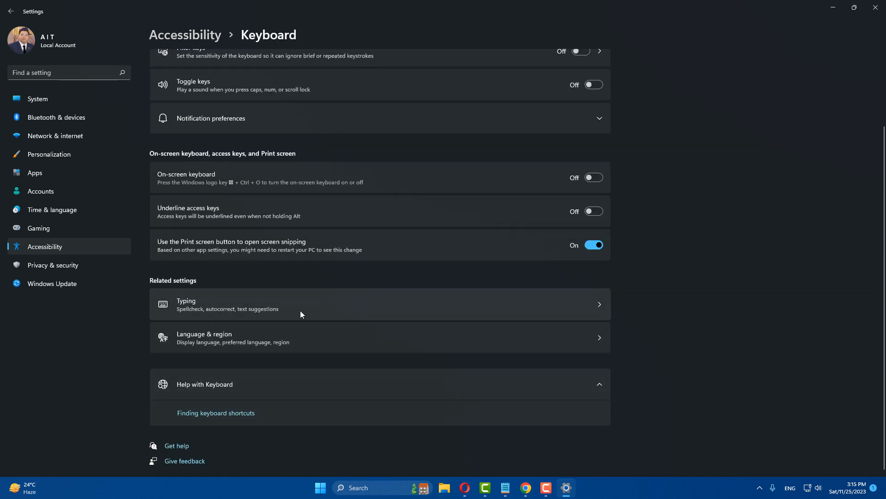
left_click(594, 178)
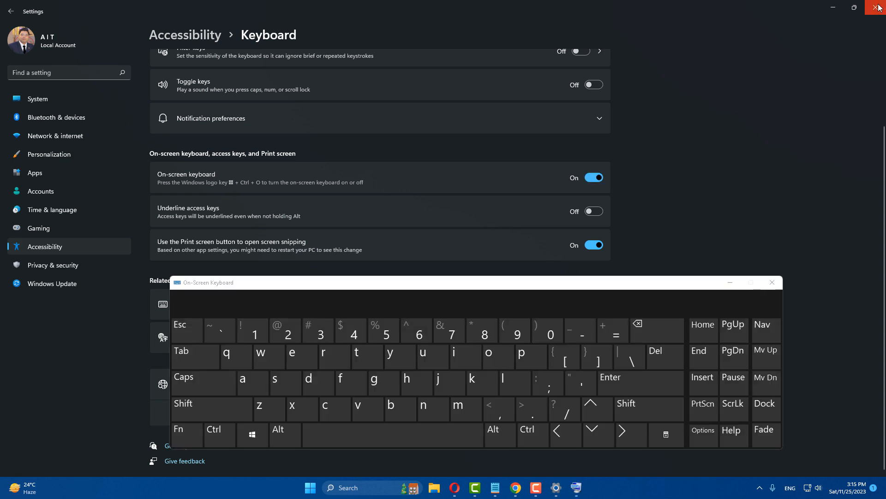
left_click(877, 7)
Search Windows for "reg" with the on-screen keyboard, run Registry Editor as administrator, and minimize the on-screen keyboard
left_click(359, 489)
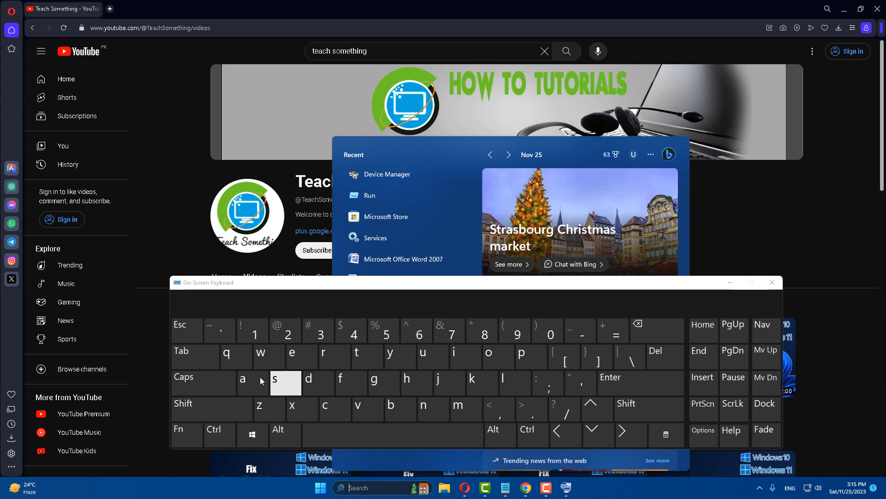
left_click(326, 356)
left_click(298, 357)
left_click(383, 382)
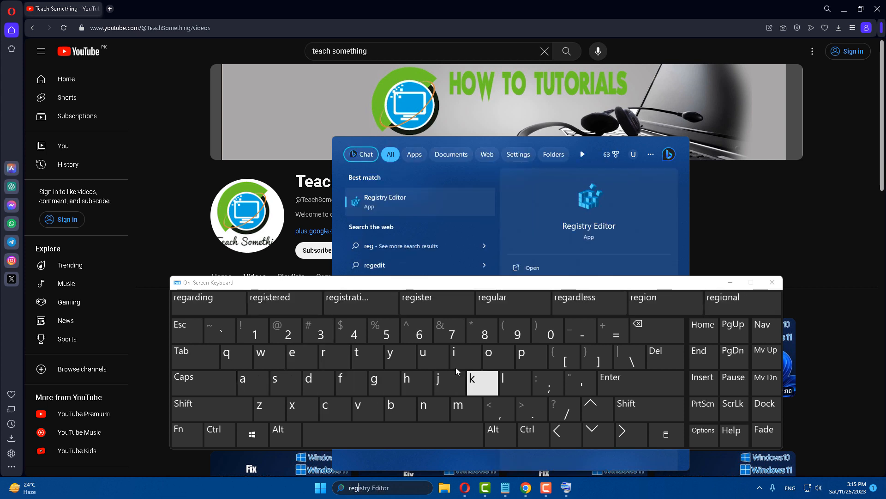
right_click(389, 200)
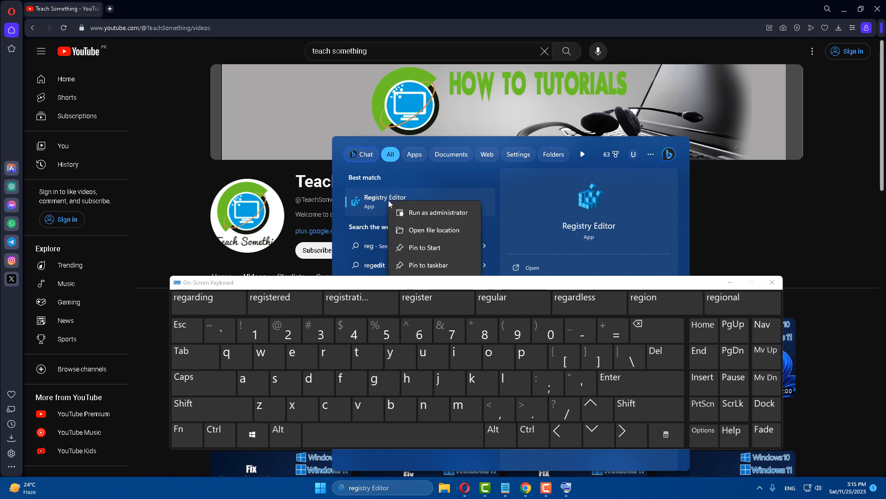
left_click(423, 211)
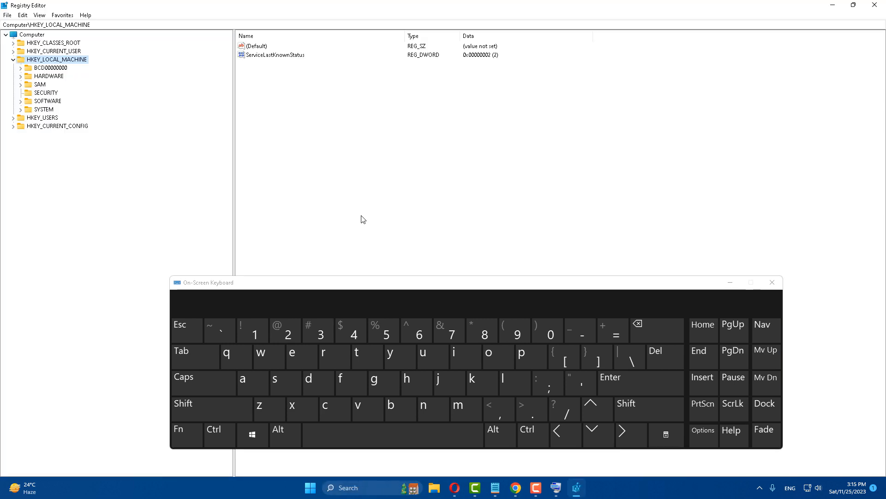
left_click(730, 282)
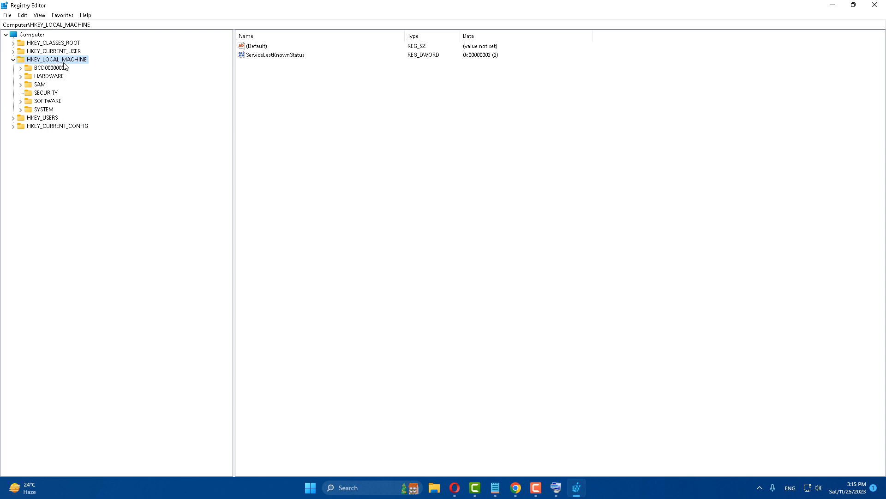
Expand the registry tree down to HKEY_LOCAL_MACHINE\SYSTEM\CurrentControlSet
left_click(13, 59)
left_click(13, 59)
left_click(48, 109)
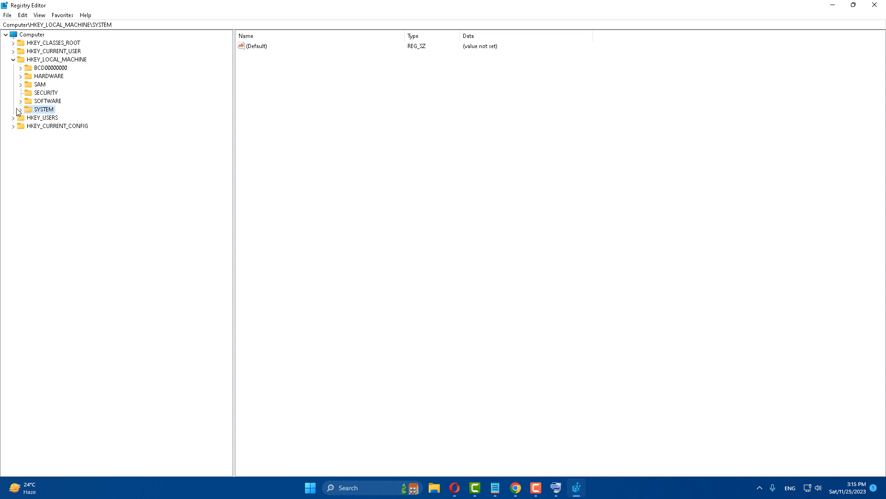
left_click(21, 109)
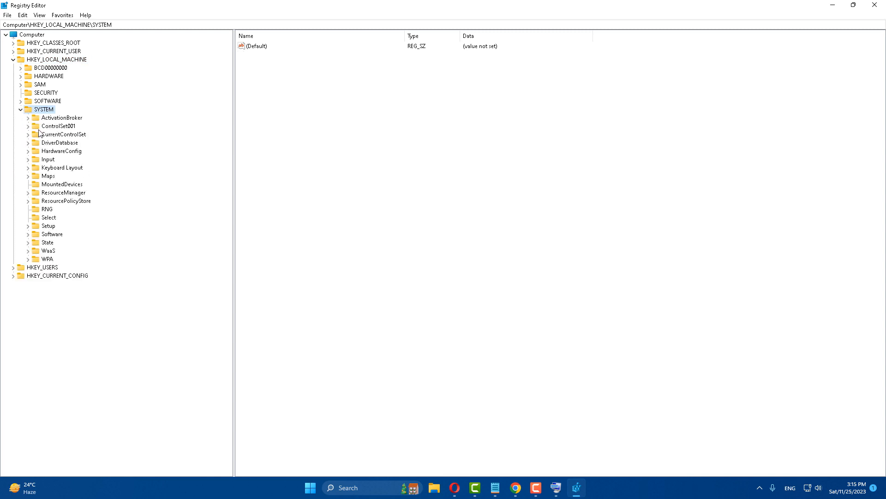
left_click(62, 135)
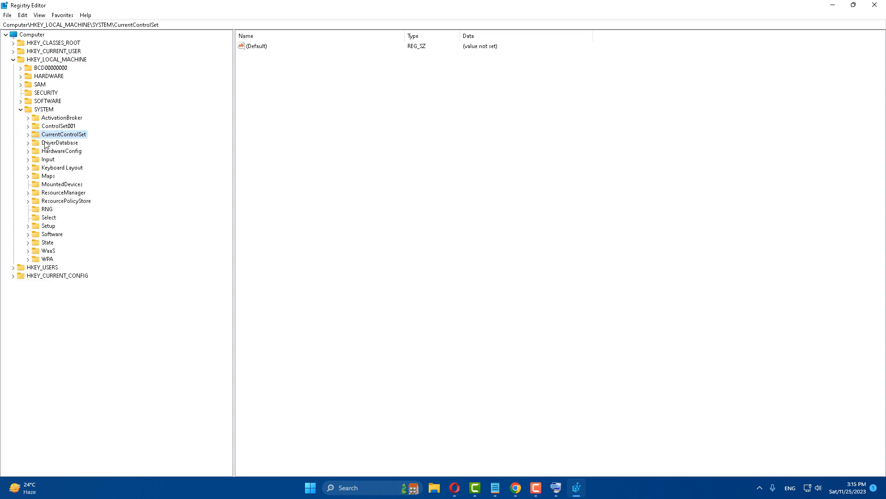
left_click(27, 134)
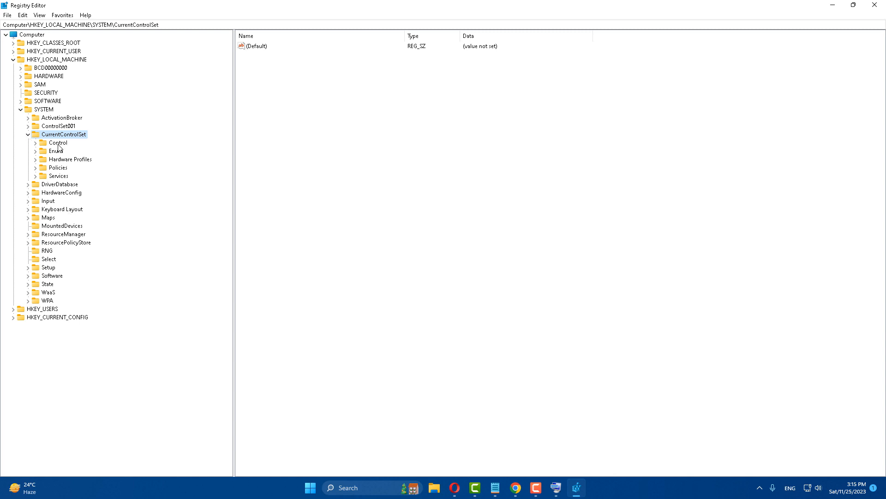
Expand Control\Class under CurrentControlSet and select the key {4d36e965-e325-11ce-bfc1-08002be10318}
left_click(58, 143)
left_click(34, 144)
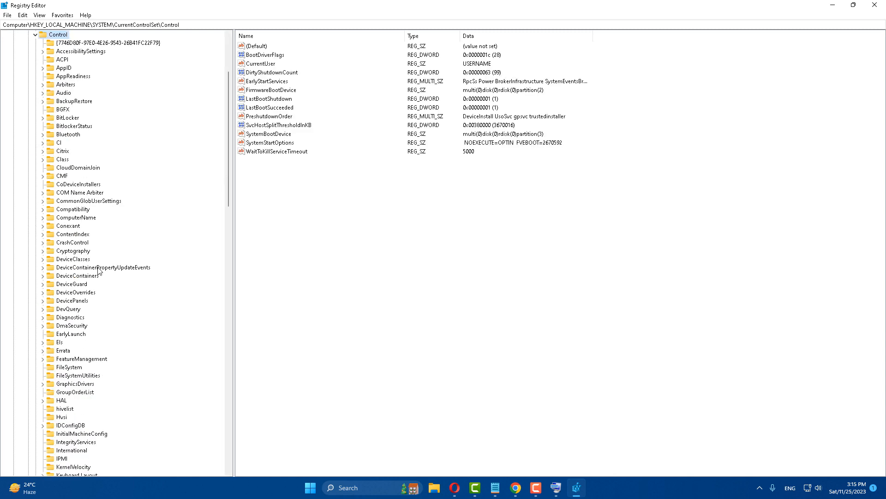
left_click(65, 160)
left_click(43, 159)
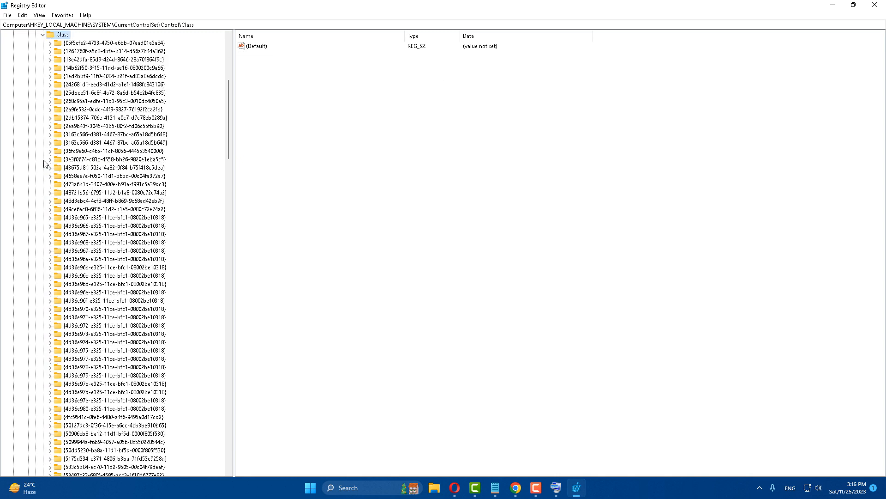
mouse_move(229, 118)
left_mouse_down()
mouse_move(230, 148)
mouse_move(228, 135)
left_mouse_up()
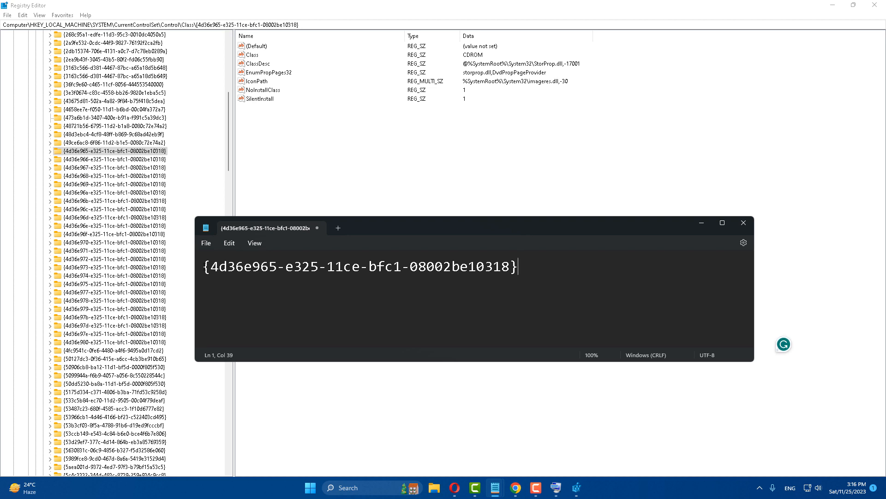
Highlight the key name {4d36e965-e325-11ce-bfc1-08002be10318} in the Notepad note, and minimize the note
left_click_drag(204, 268, 518, 268)
left_click_drag(377, 268, 518, 268)
key("ctrl+a")
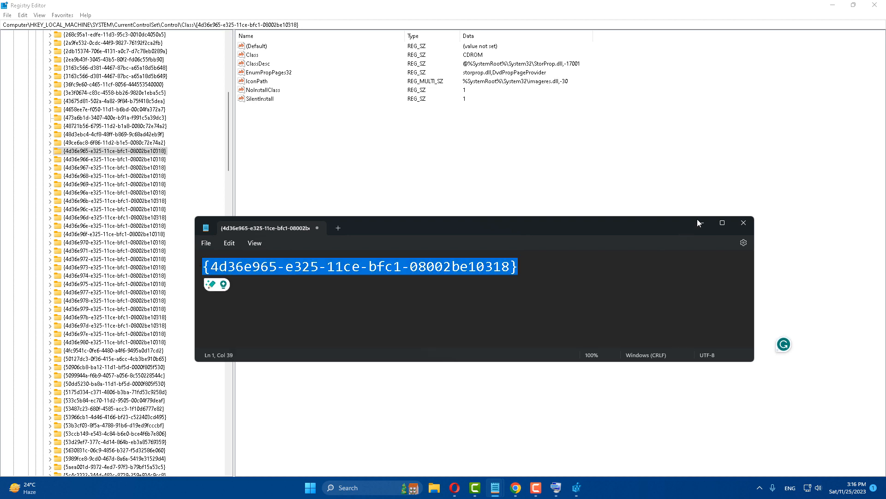
left_click(699, 221)
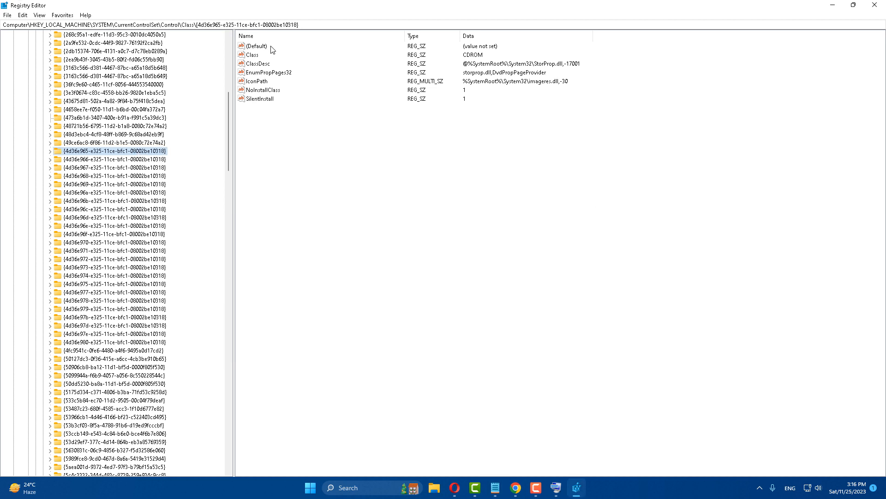
Set the data of the (Default) value in the {4d36e965-e325-11ce-bfc1-08002be10318} key to Keyboard
double_click(254, 46)
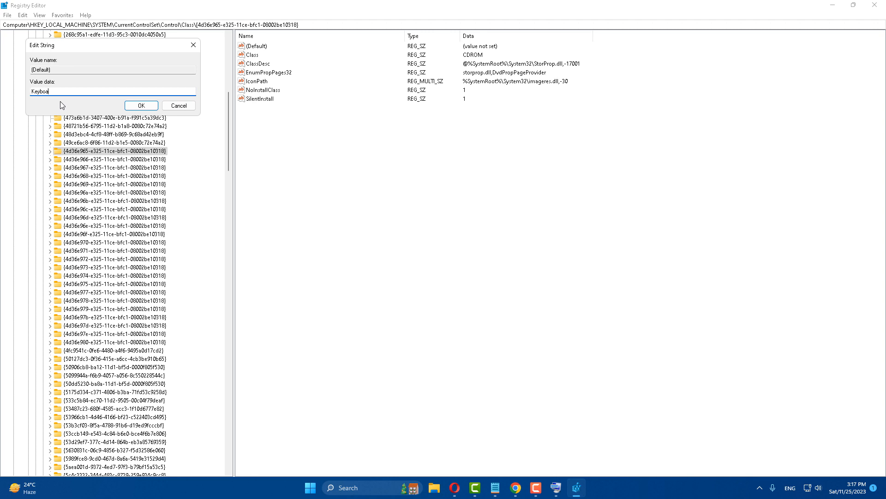
left_click(140, 105)
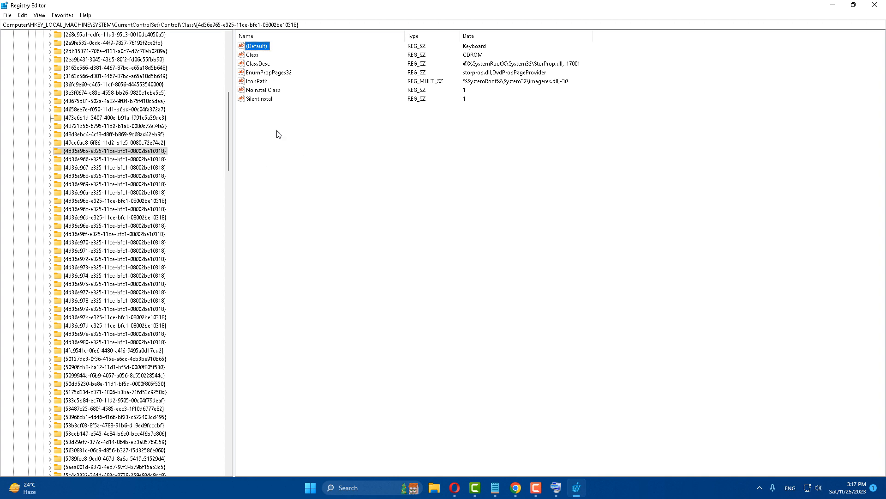
Create a DWORD (32-bit) value named UpperFilters in the selected class key, leaving its data unedited
right_click(277, 117)
mouse_move(305, 122)
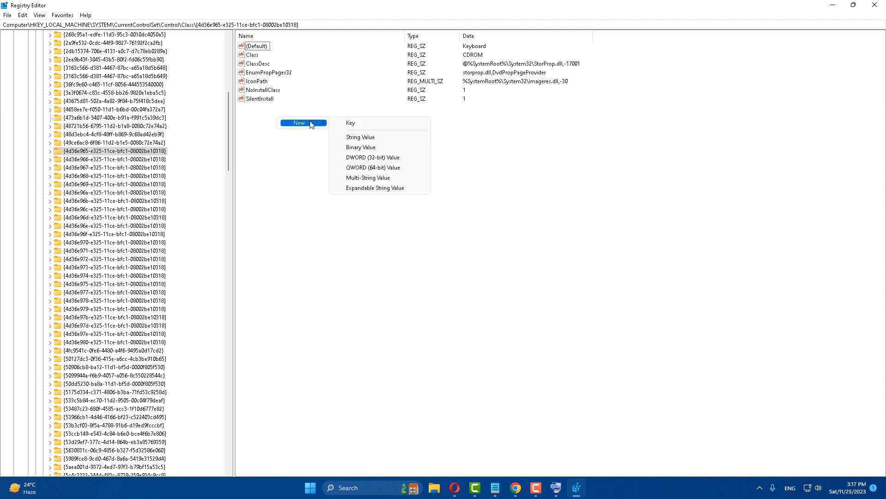
left_click(381, 159)
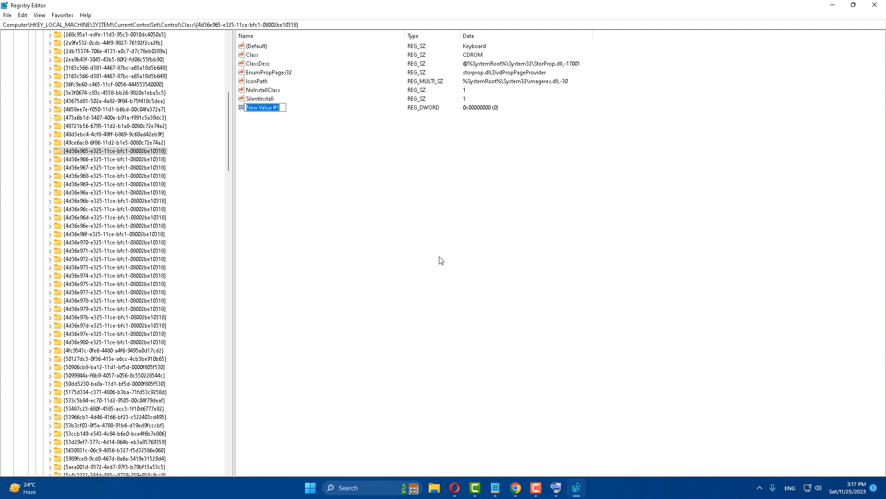
type("UpperFilters")
key("Return")
double_click(259, 108)
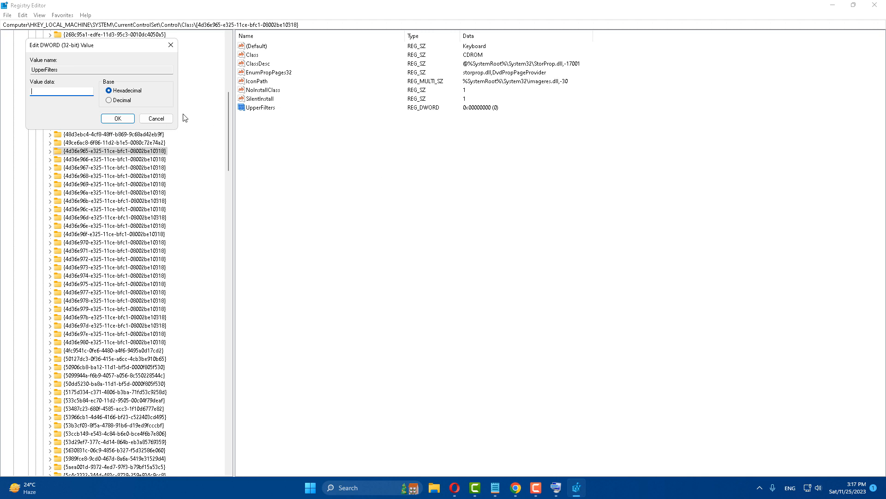
left_click(156, 118)
right_click(328, 153)
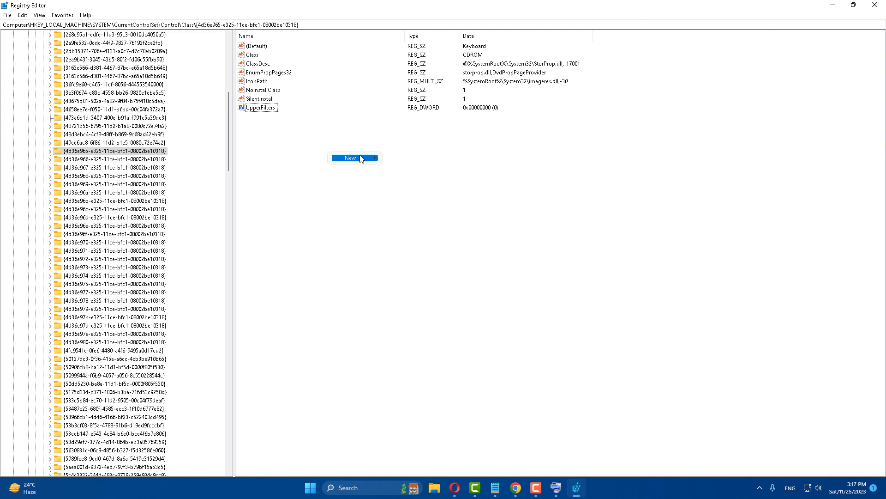
mouse_move(363, 158)
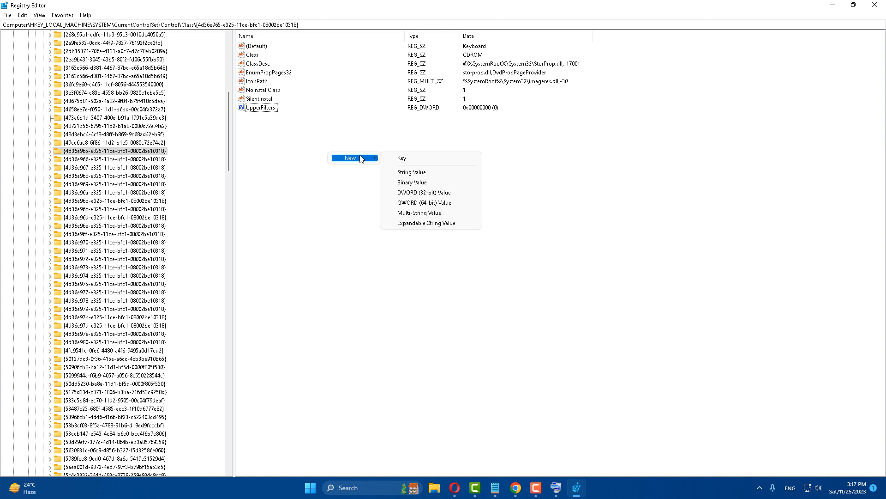
left_click(437, 174)
key("Return")
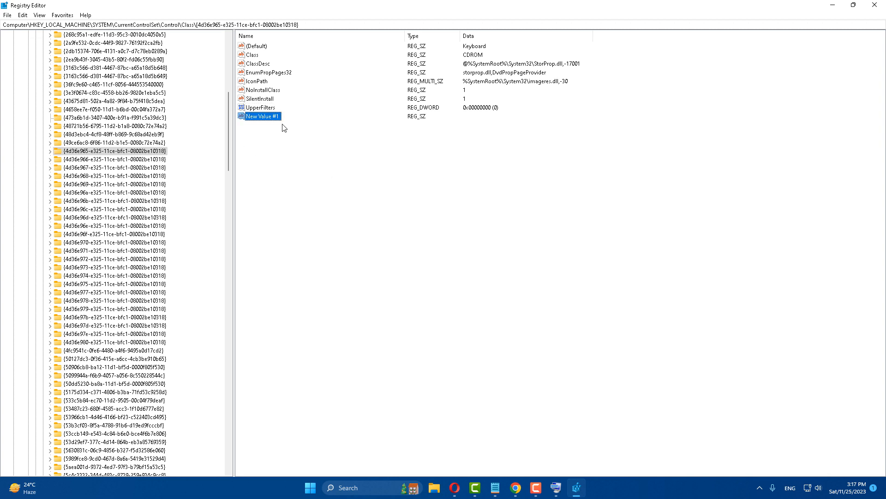
right_click(260, 117)
left_click(284, 147)
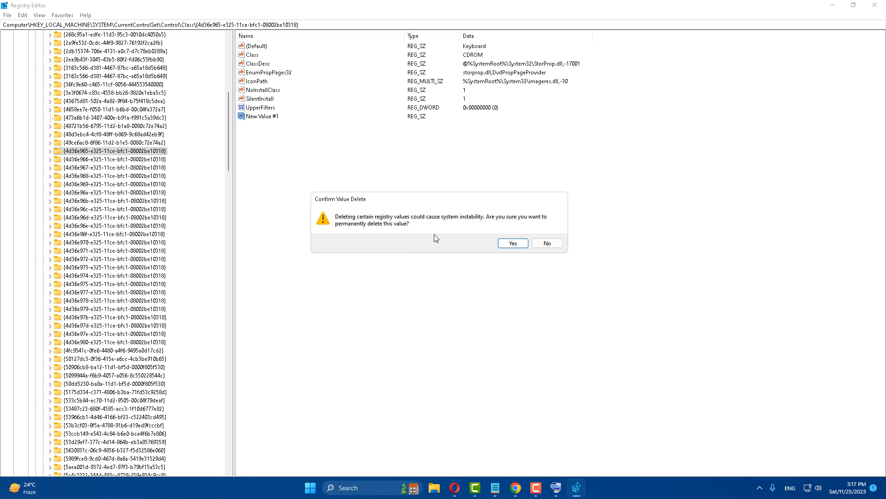
left_click(512, 245)
Create a new string value in the selected class key and try to name it UpperFilters
right_click(295, 175)
mouse_move(339, 181)
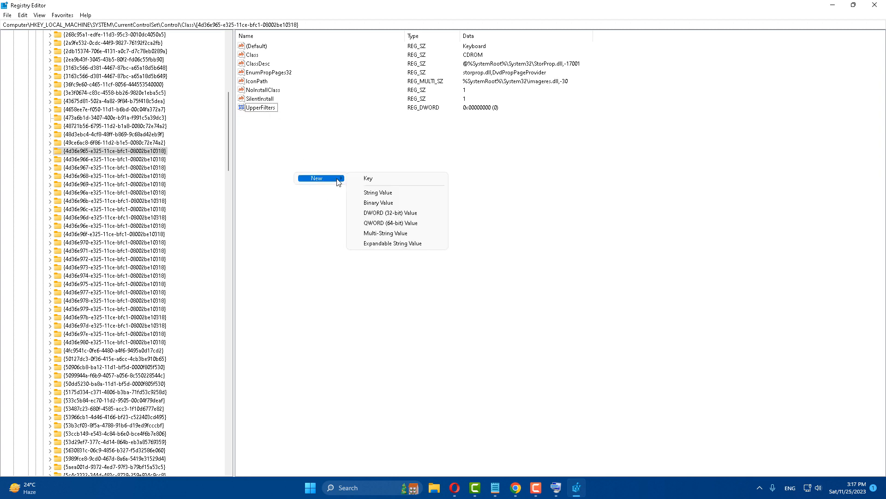
left_click(384, 193)
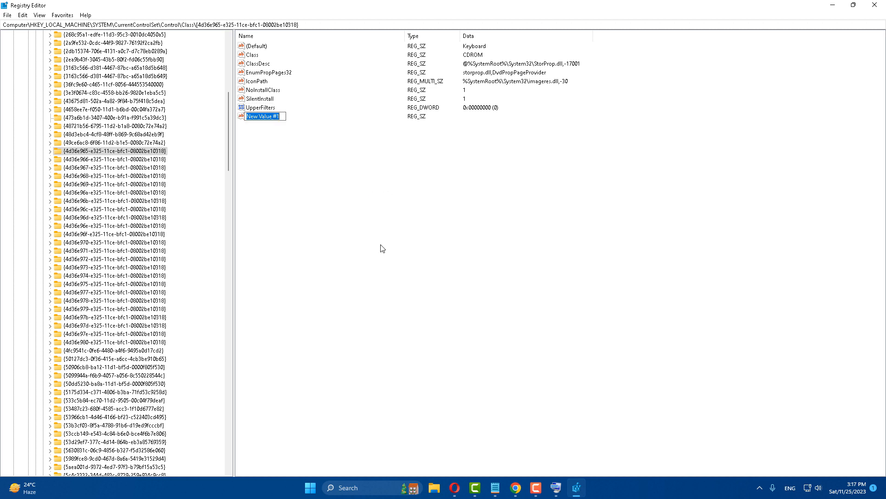
type("UpperFilters")
key("Return")
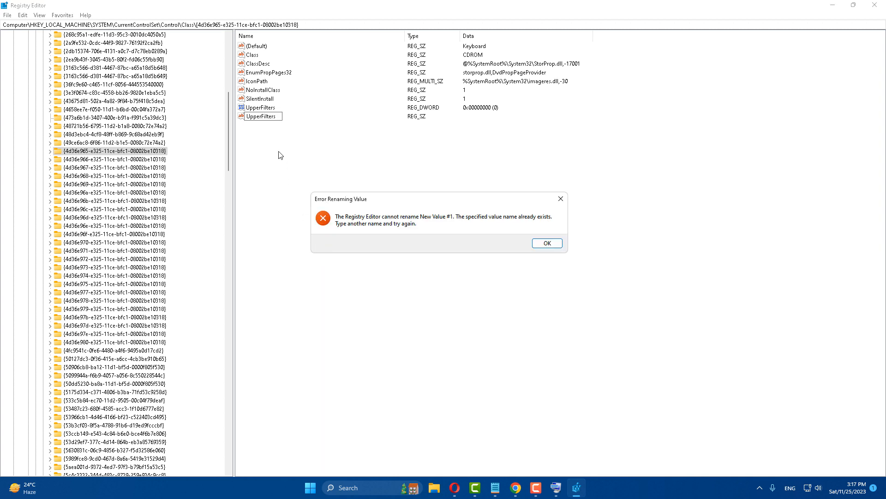
left_click(545, 248)
Delete the DWORD value UpperFilters from the selected class key
left_click(273, 108)
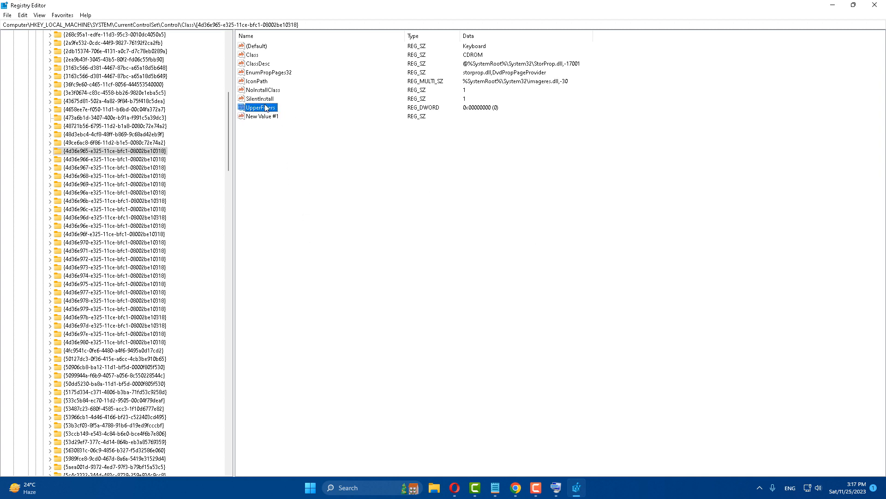
right_click(252, 109)
left_click(282, 137)
left_click(499, 244)
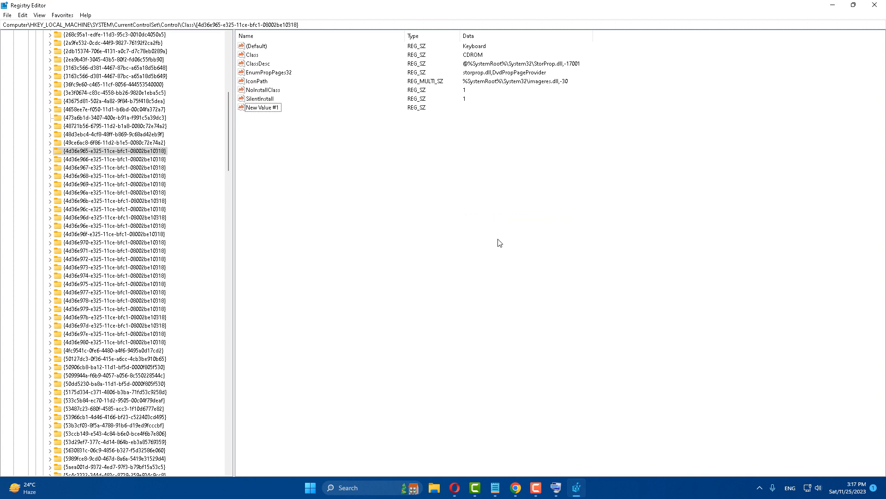
right_click(258, 103)
left_click(254, 109)
right_click(252, 108)
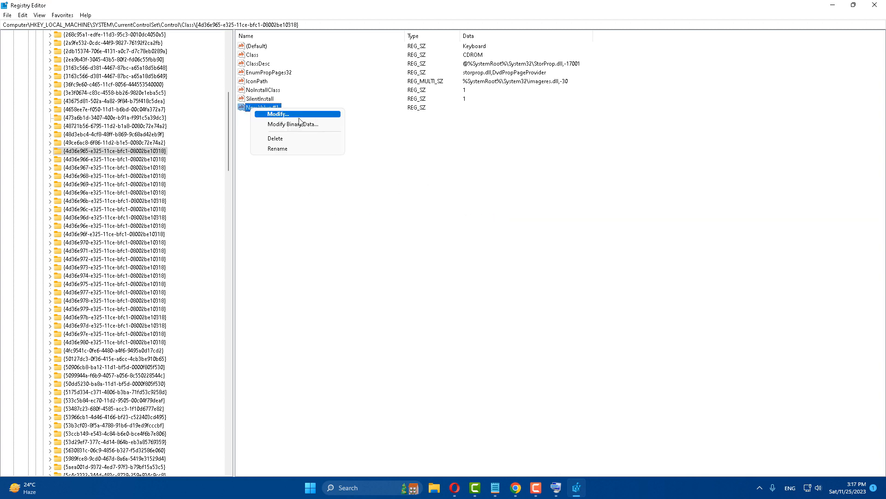
left_click(282, 139)
left_click(548, 243)
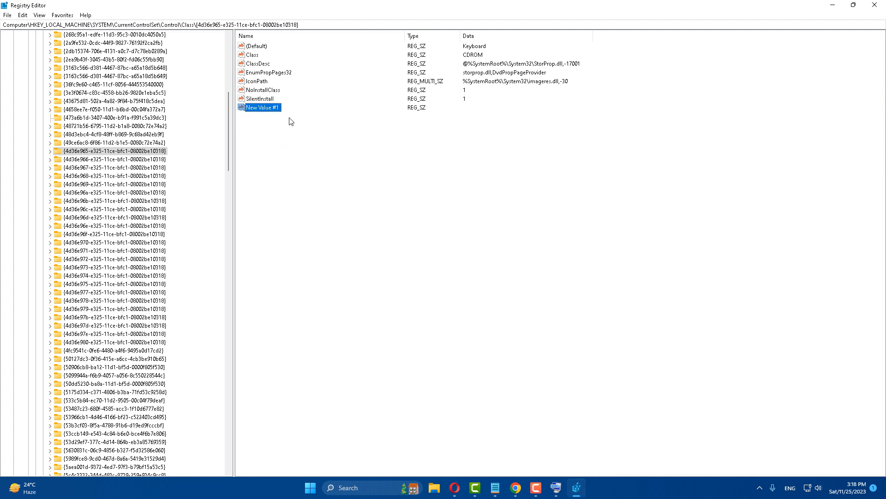
Rename the new string value in the {4d36e965-e325-11ce-bfc1-08002be10318} key as UpperFilters
right_click(262, 108)
left_click(290, 148)
type("UpperFilters")
key("Return")
Set the data of the UpperFilters string value to kbdclass
double_click(258, 108)
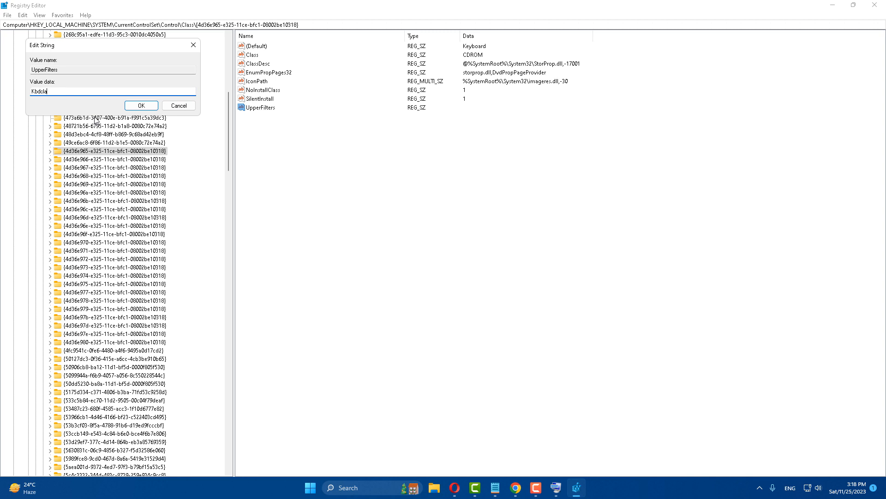
key("BackSpace")
key("BackSpace")
key("BackSpace")
key("BackSpace")
type("kbdclass")
left_click(142, 106)
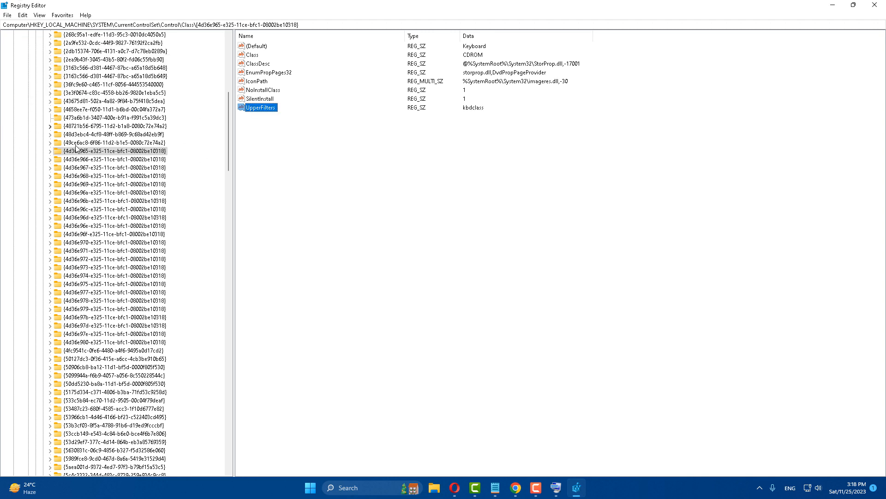
Collapse the expanded registry keys from Class up to HKEY_LOCAL_MACHINE and close Registry Editor
left_click(141, 169)
scroll(143, 174, "up", 12)
left_click(43, 267)
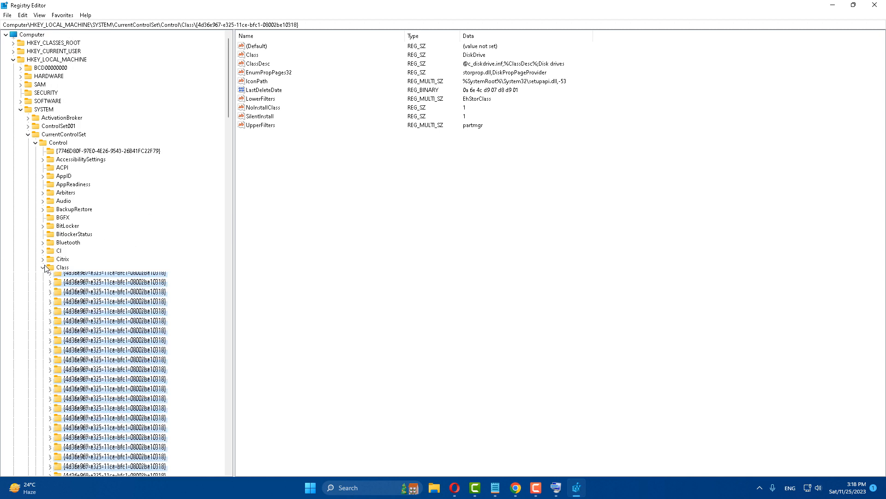
left_click(36, 143)
left_click(28, 134)
left_click(21, 109)
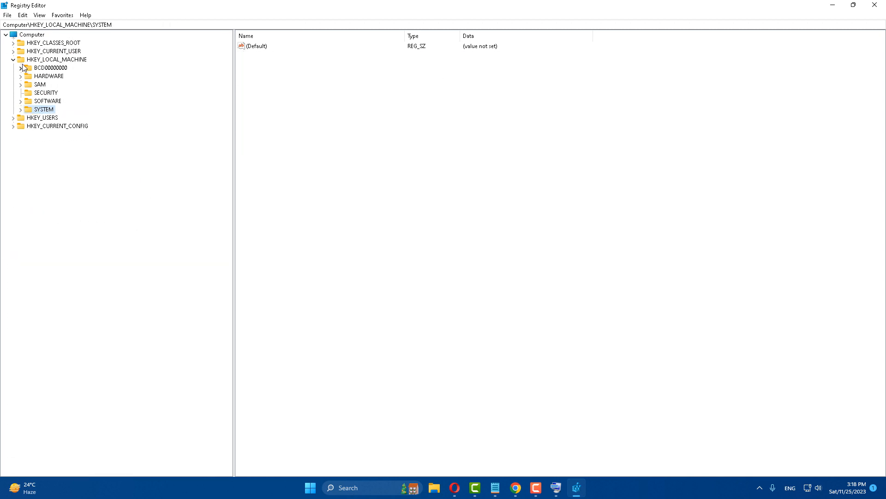
left_click(13, 59)
left_click(875, 4)
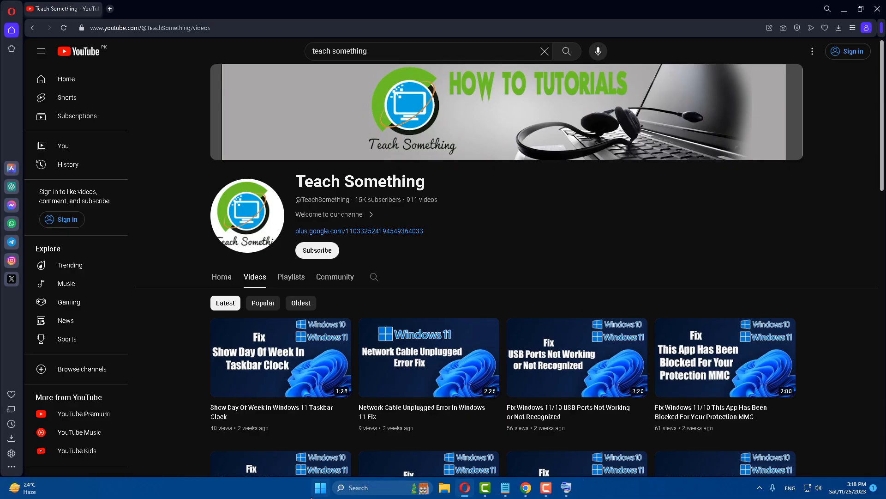
View the computer's power options and dismiss them without choosing any
left_click(320, 487)
left_click(558, 456)
left_click(654, 178)
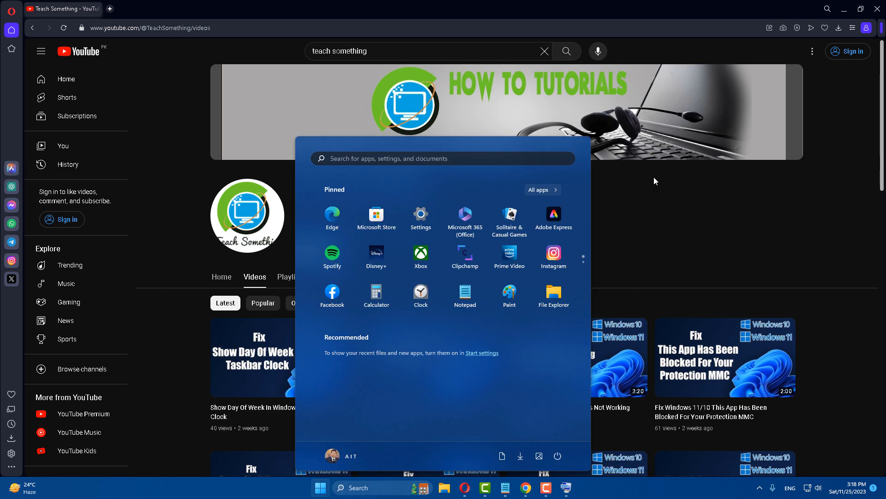
left_click(654, 180)
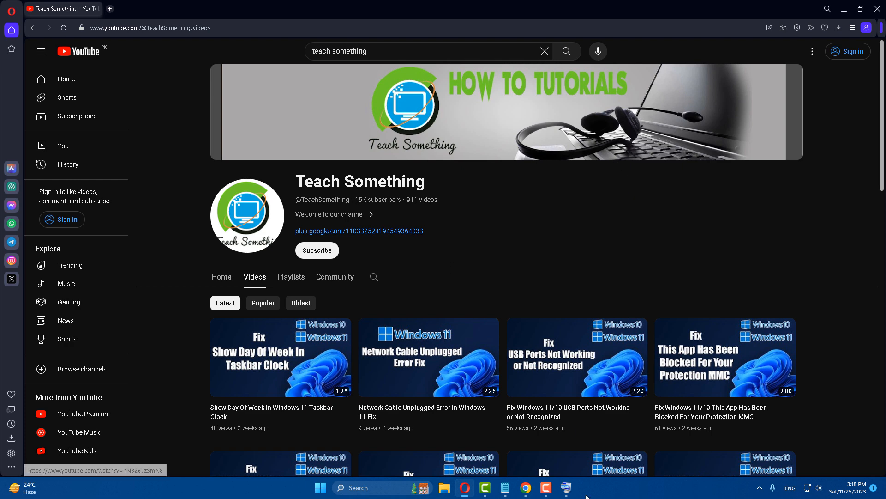
Open Device Manager through Windows search and minimize the On-Screen Keyboard
left_click(378, 491)
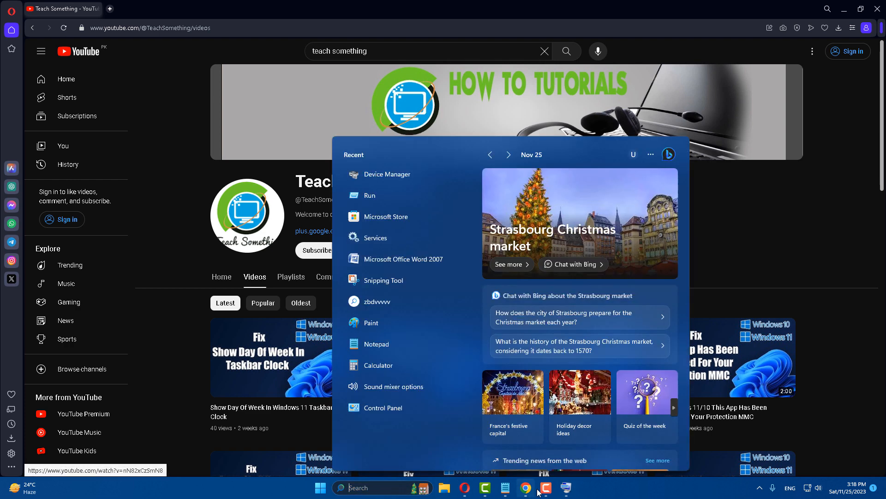
left_click(567, 488)
left_click(325, 390)
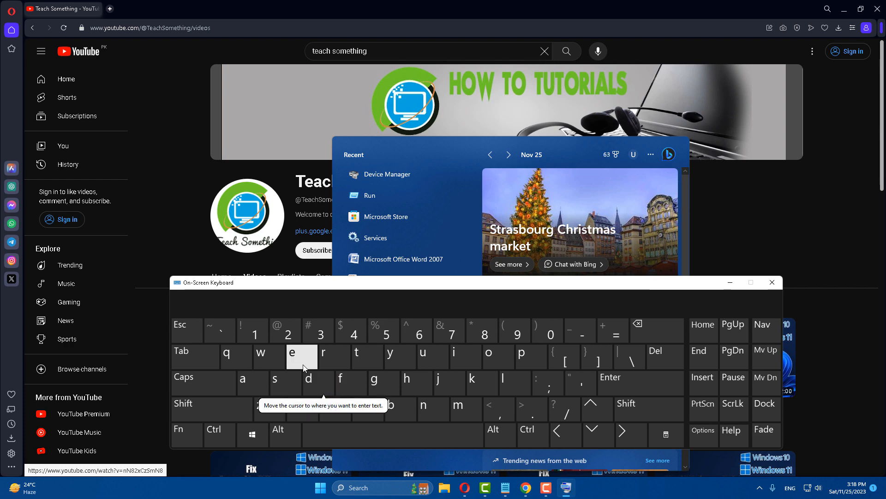
left_click(304, 364)
left_click(369, 406)
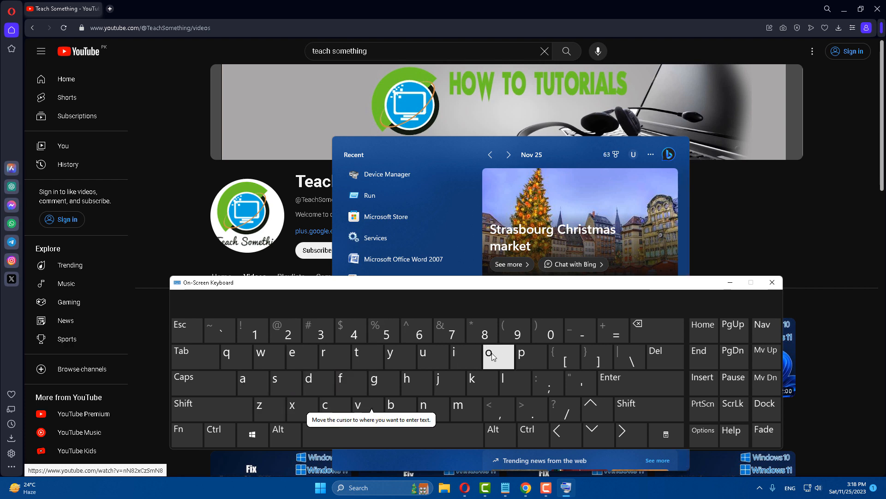
left_click(396, 175)
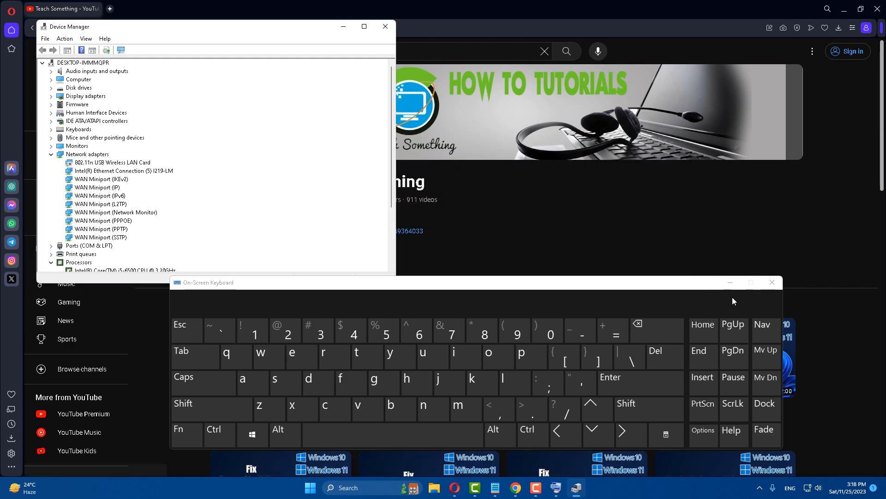
left_click(729, 282)
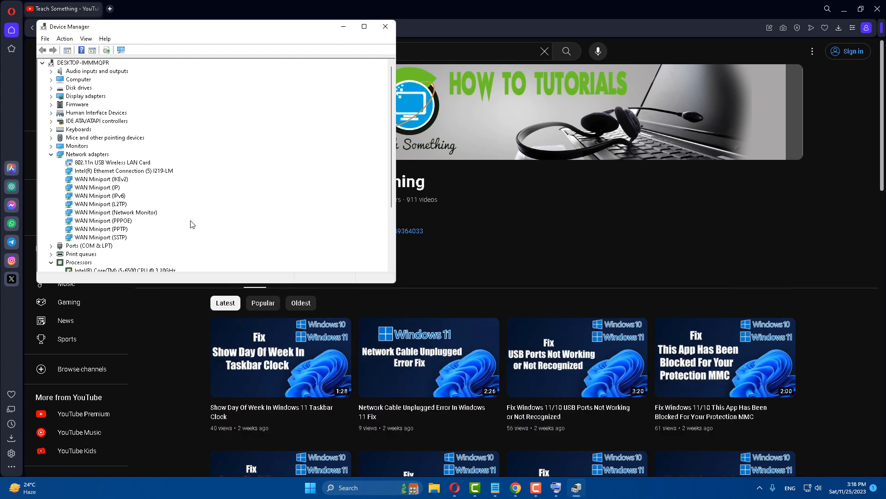
Expand the Keyboards category and start a driver update for HID Keyboard Device
left_click(85, 130)
left_click(51, 129)
left_click(112, 139)
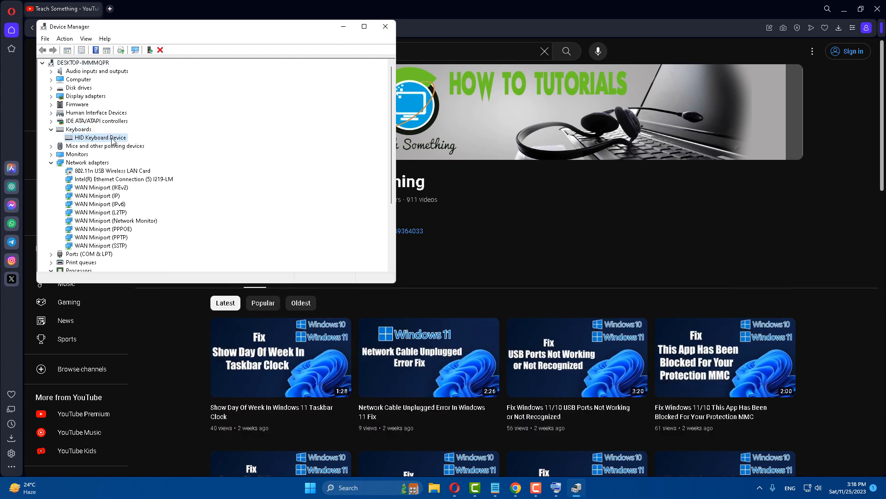
right_click(112, 141)
left_click(174, 148)
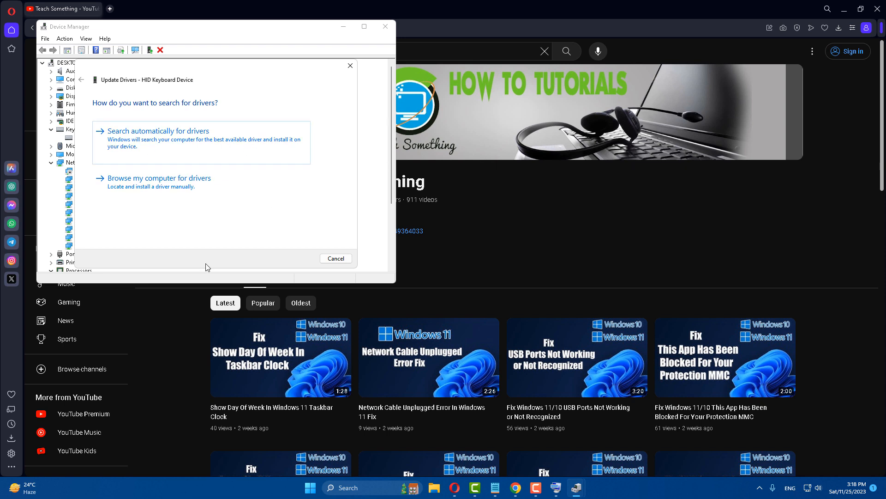
Install the HID Keyboard Device driver picked from the computer's list of available drivers, and close Device Manager
left_click(181, 191)
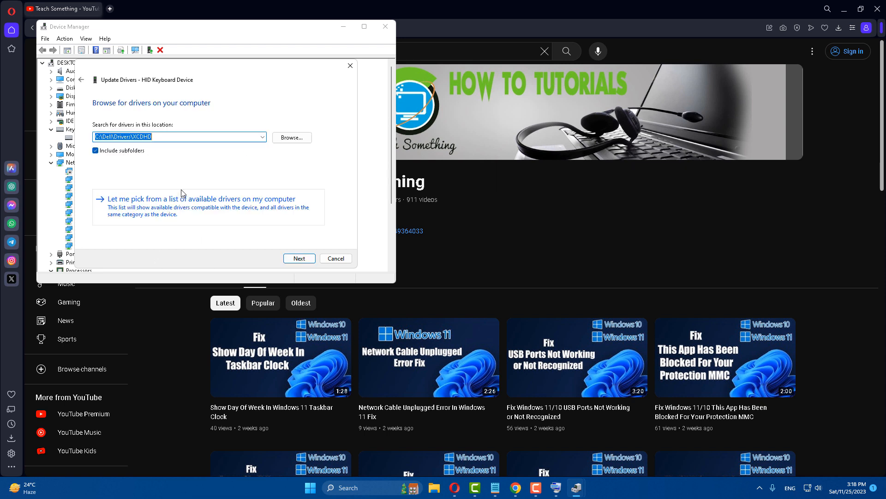
left_click(133, 208)
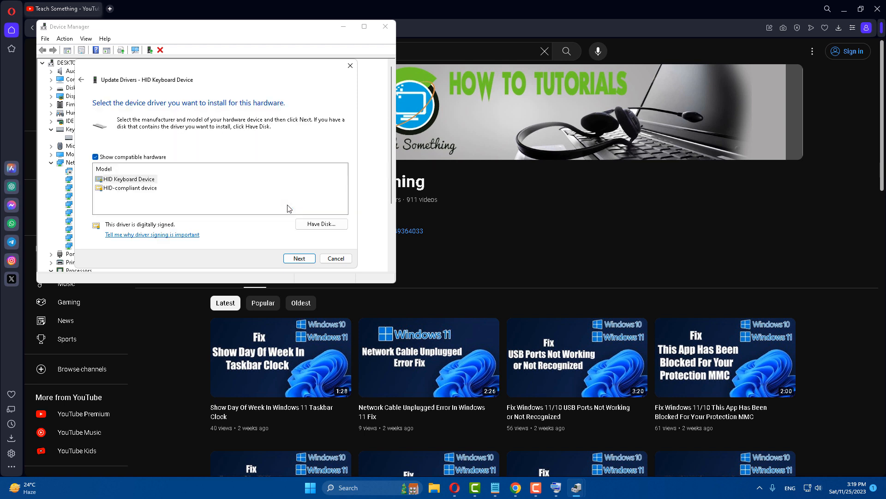
left_click(113, 182)
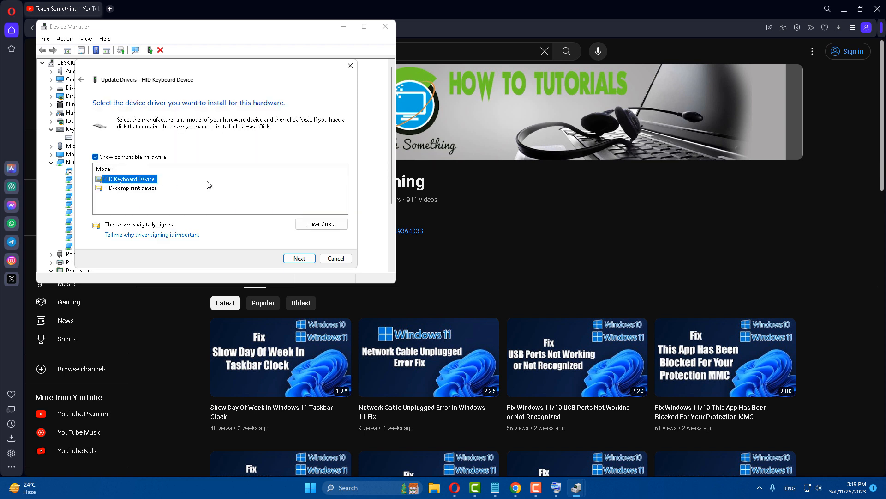
left_click(300, 258)
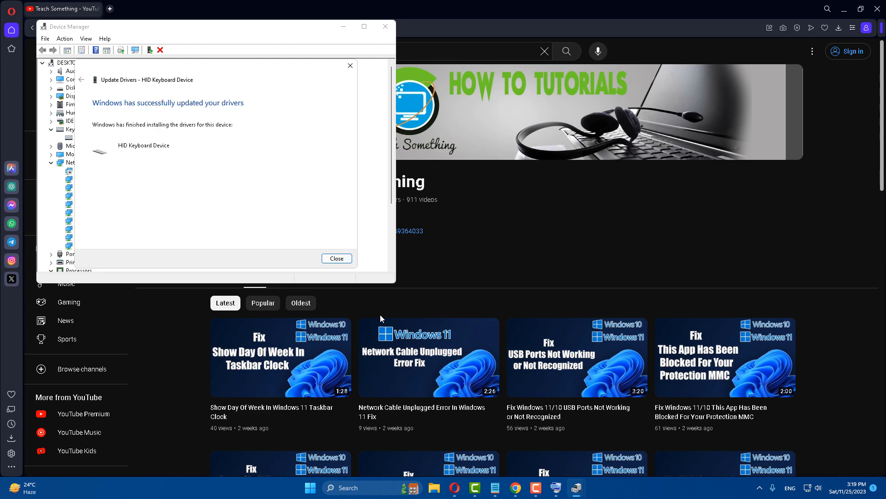
left_click(337, 258)
left_click(386, 26)
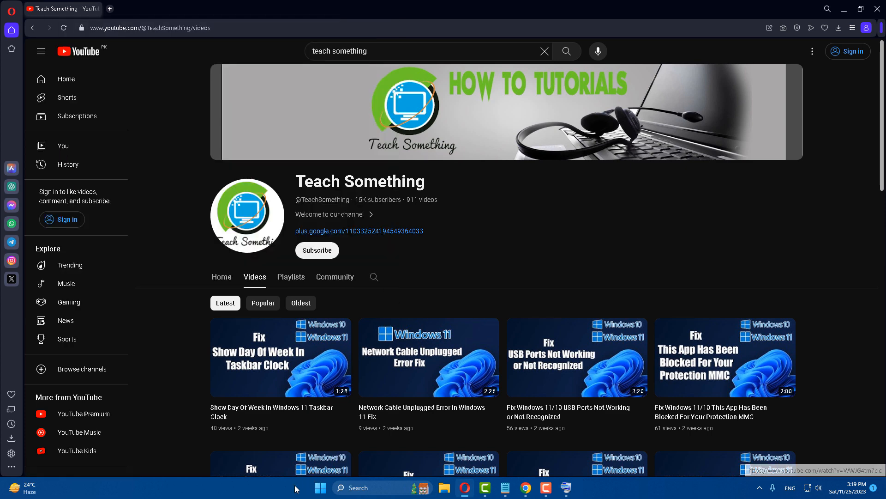
Look at the Restart choice among the power options and dismiss them without restarting
left_click(320, 488)
left_click(557, 456)
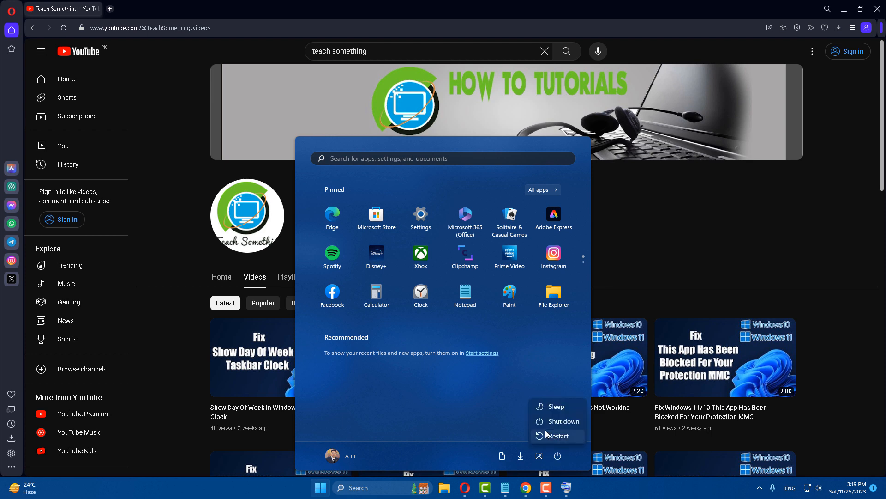
left_click(642, 180)
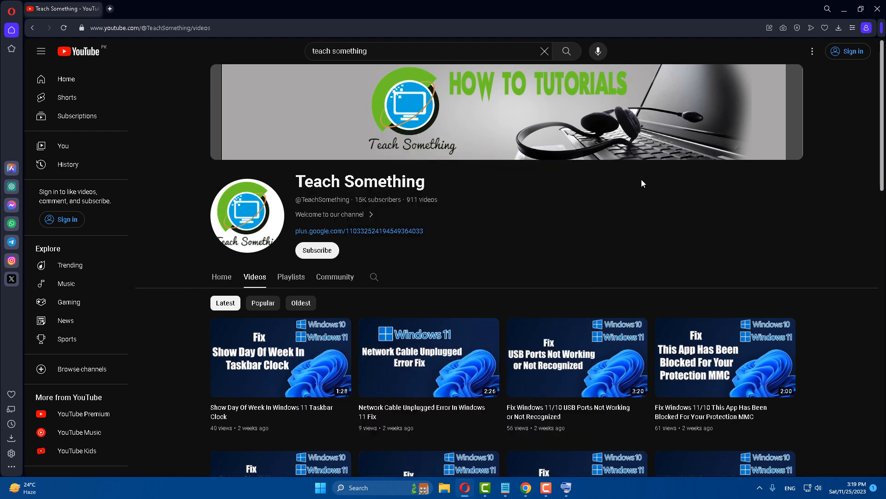